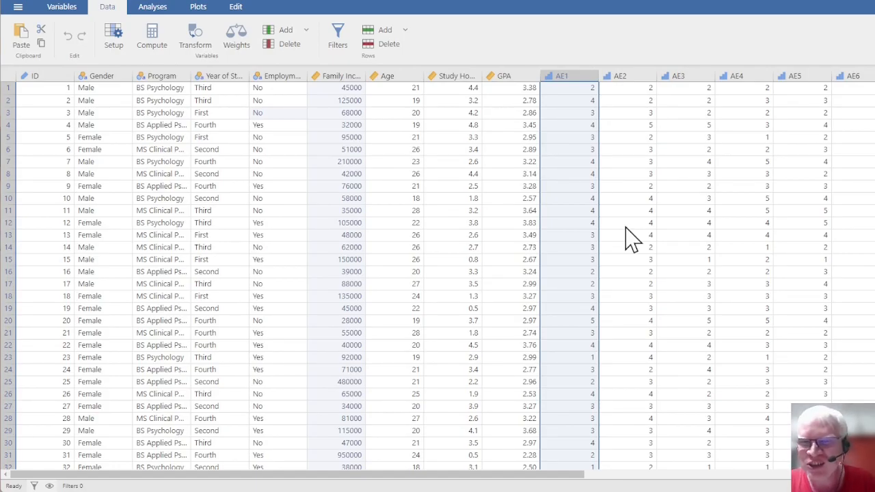
key("alt")
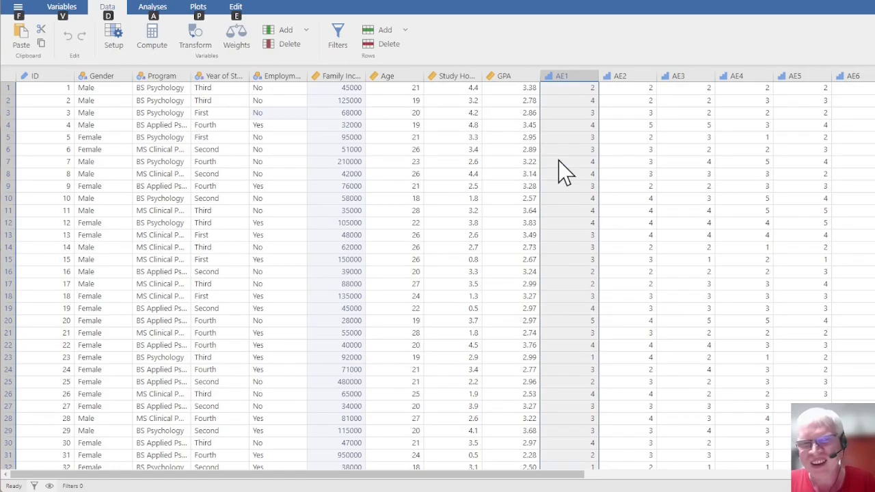
left_click(103, 76)
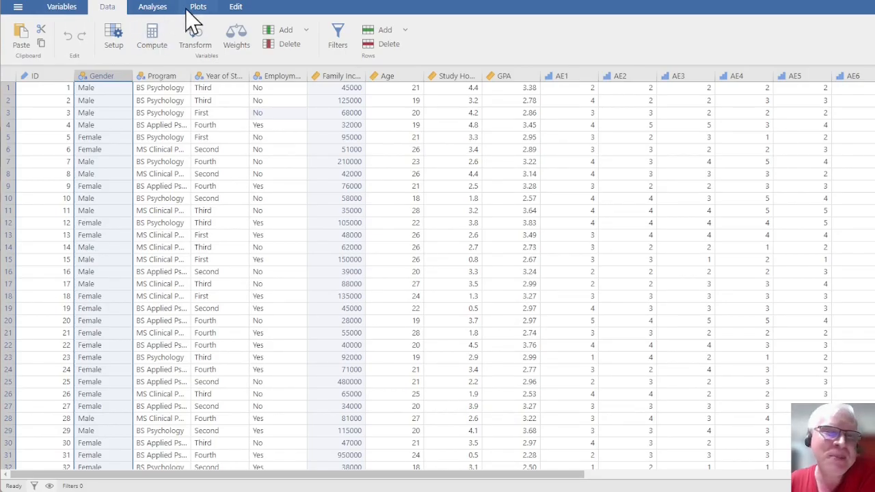
left_click(153, 7)
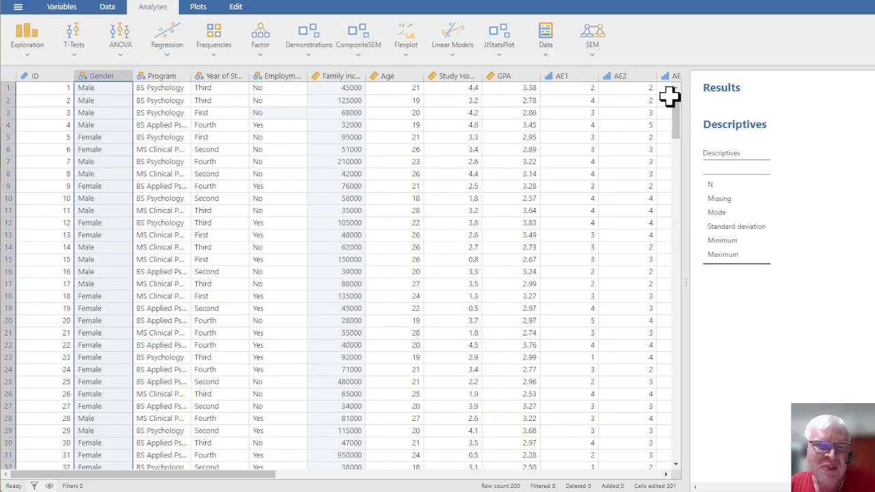
Create a bar plot with Gender as the categorical variable and widen the results area to show the whole plot.
left_click(199, 8)
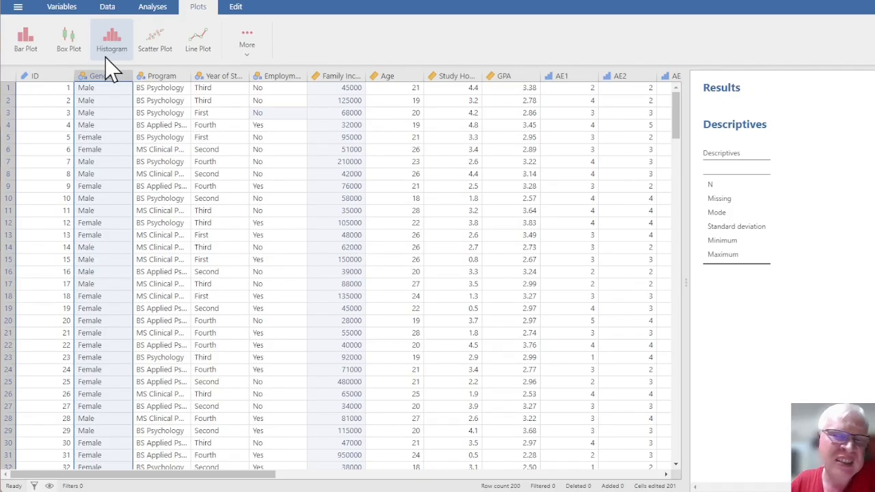
left_click(26, 41)
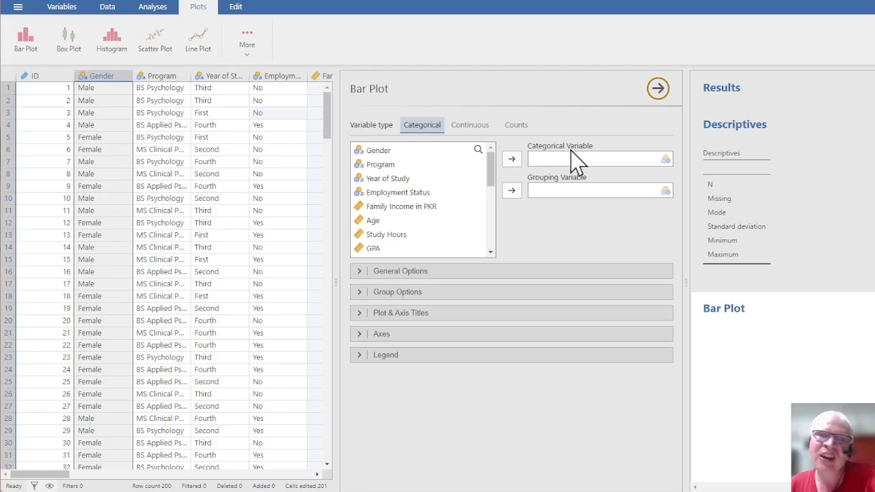
left_click(407, 152)
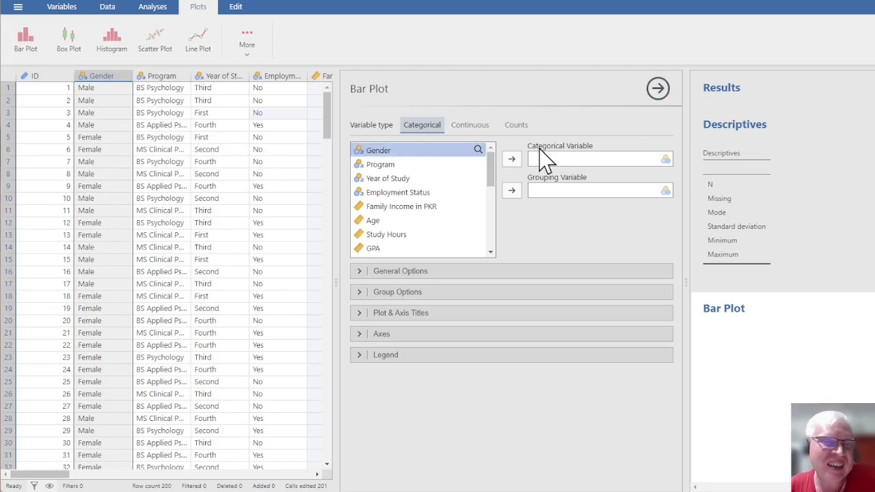
left_click(513, 161)
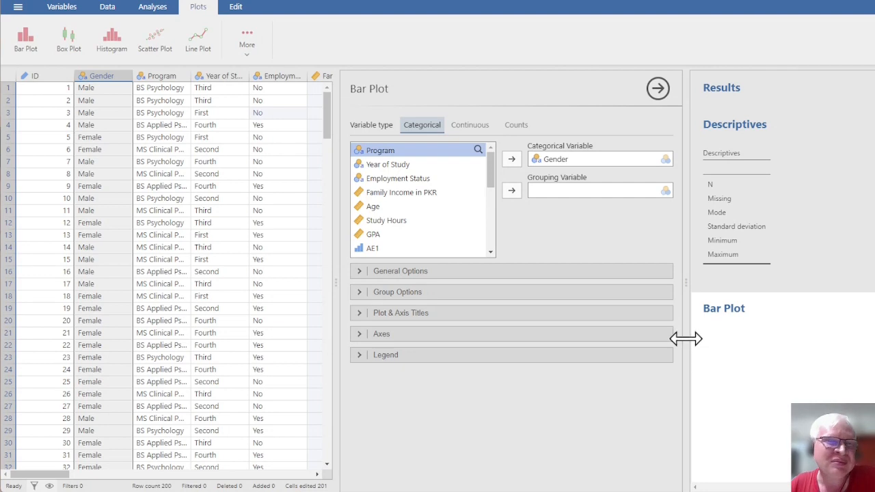
left_click_drag(686, 337, 527, 250)
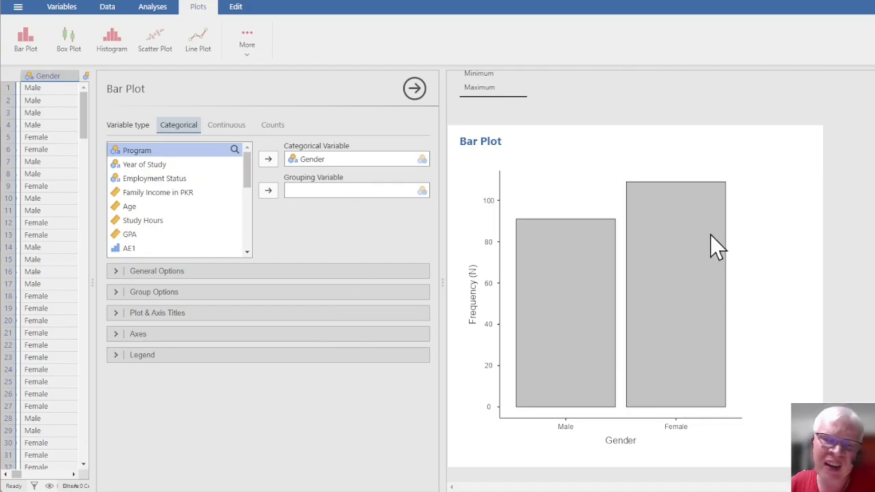
Replace Gender with Program as the bar plot's categorical variable, and replace Program with Employment Status after viewing that plot.
left_click(319, 162)
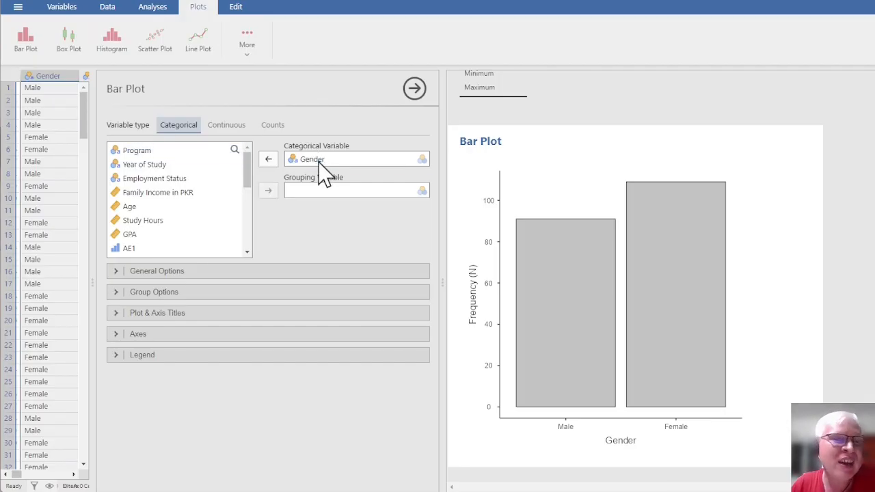
left_click_drag(319, 163, 172, 160)
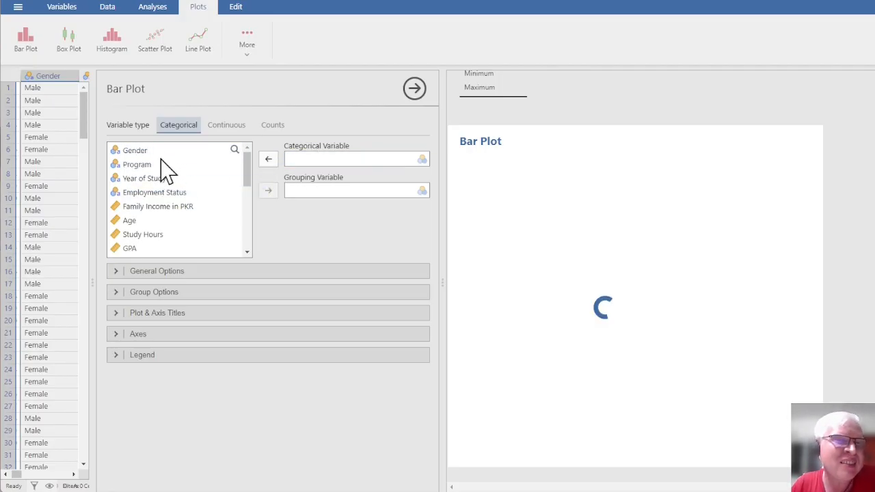
left_click(150, 166)
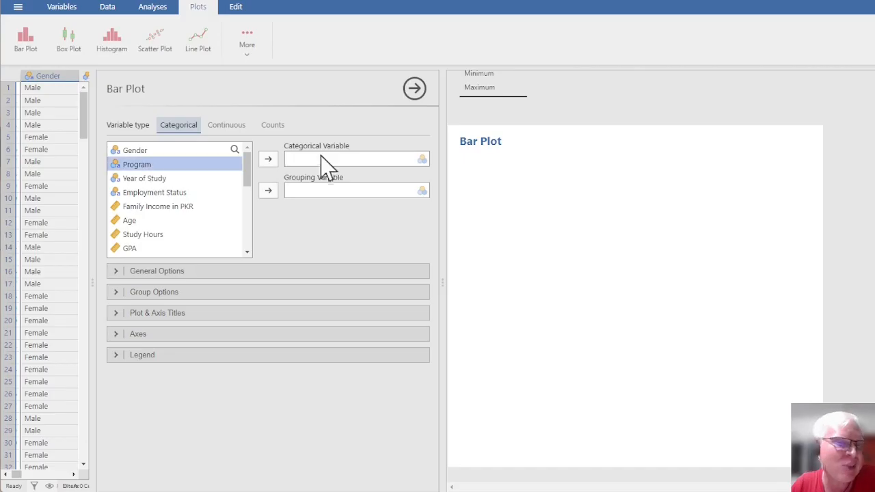
left_click(267, 161)
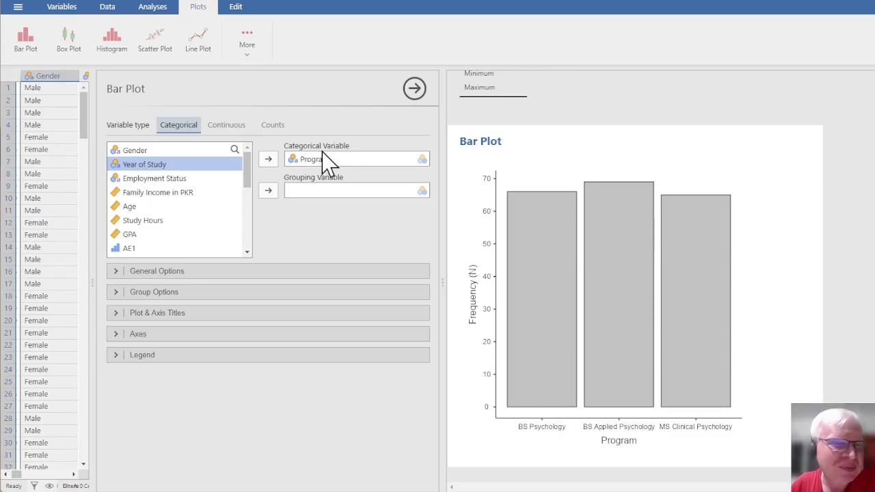
left_click_drag(327, 161, 171, 191)
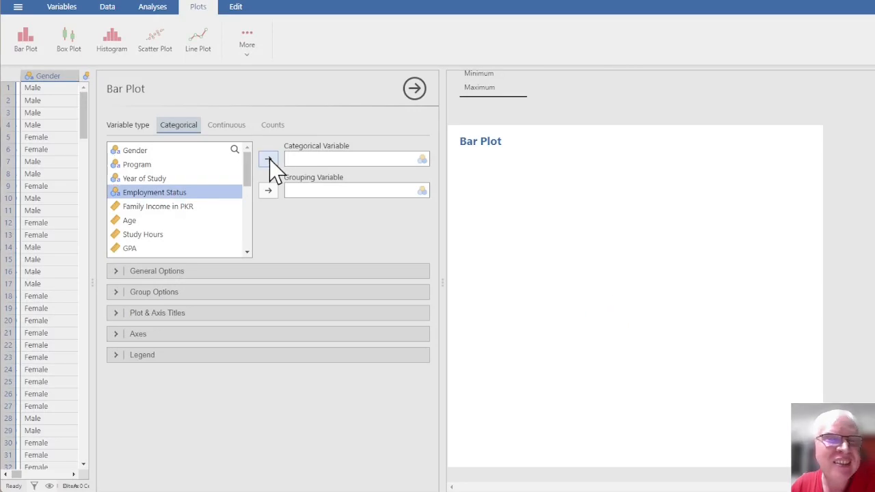
left_click(268, 159)
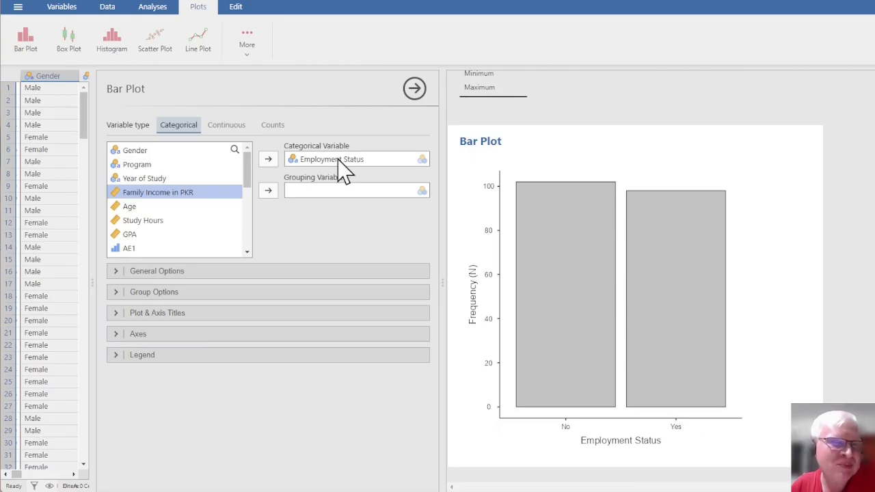
Remove Employment Status from the bar plot and close the plot's options.
left_click_drag(341, 164, 174, 193)
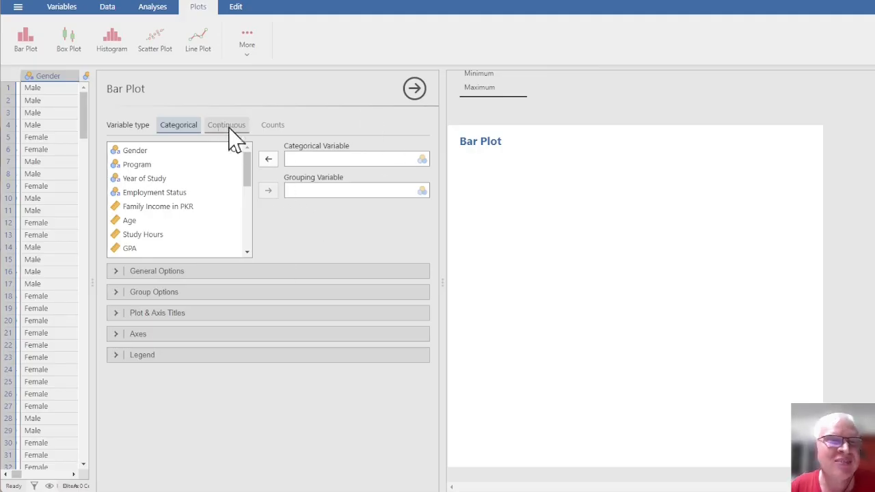
left_click(415, 90)
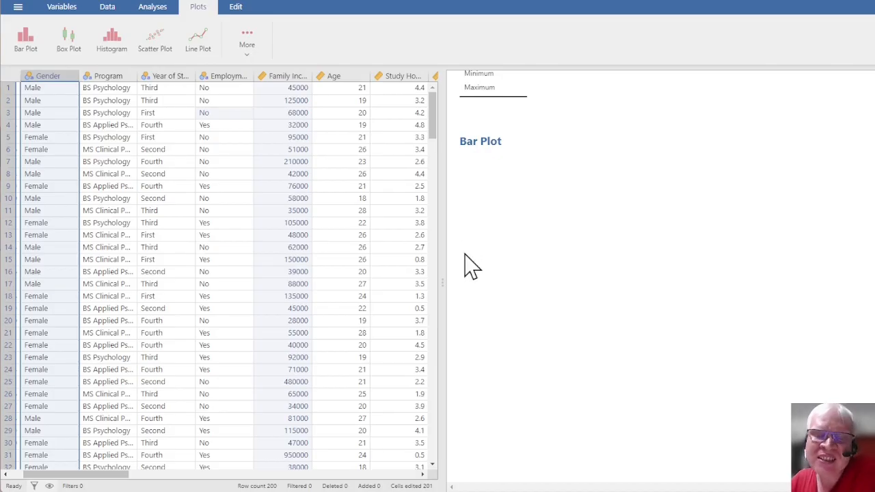
Create a histogram of the Family Income in PKR variable.
left_click(287, 79)
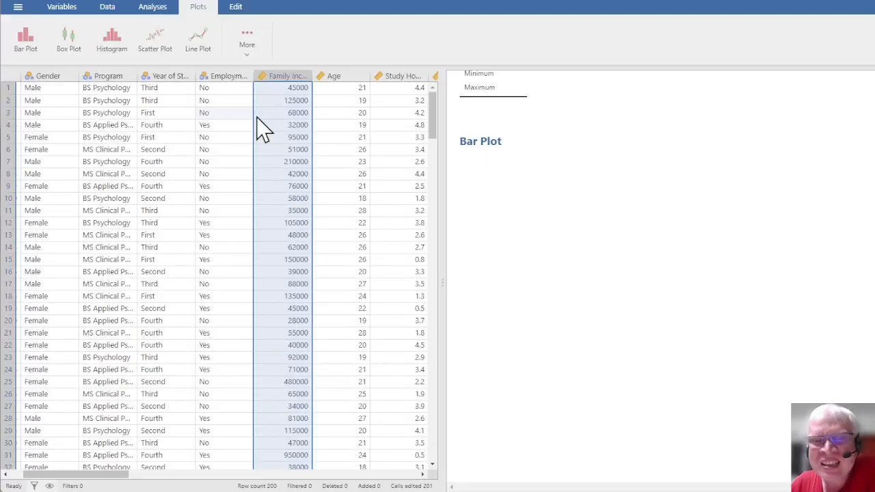
left_click(114, 49)
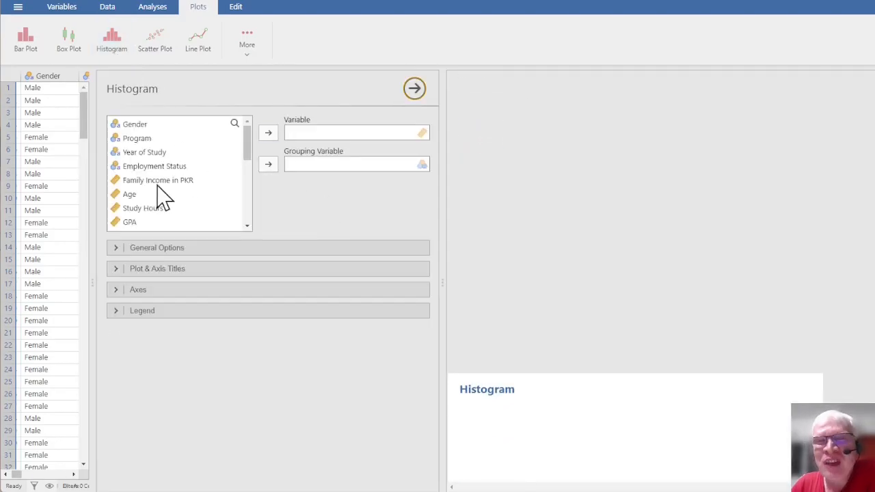
left_click_drag(168, 190, 311, 137)
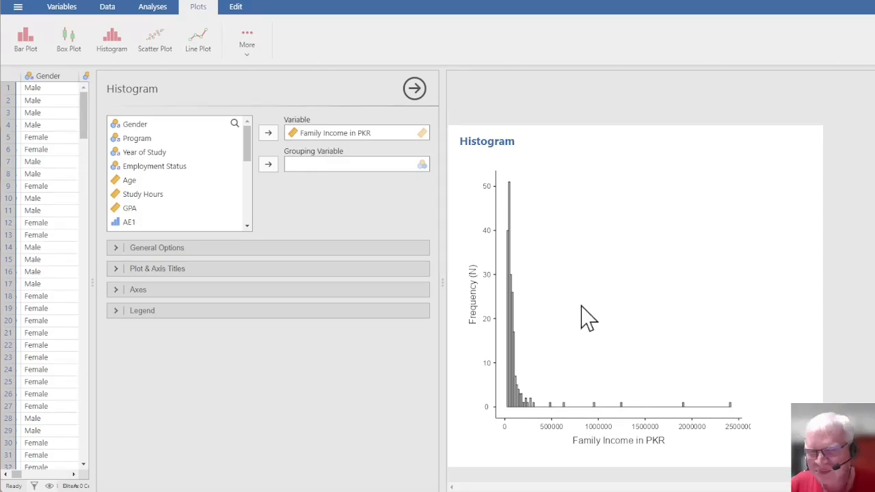
Replace Family Income in PKR with Age as the histogram's variable.
left_click_drag(312, 140, 151, 186)
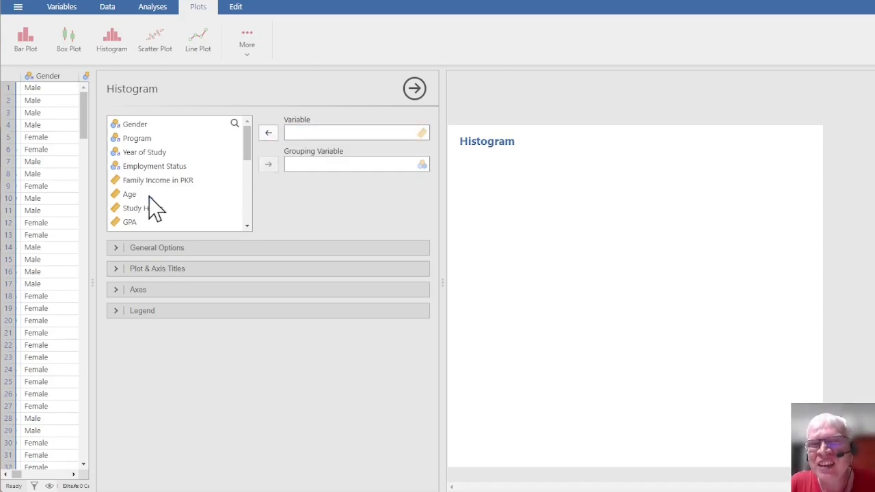
left_click(152, 195)
left_click_drag(164, 194, 320, 135)
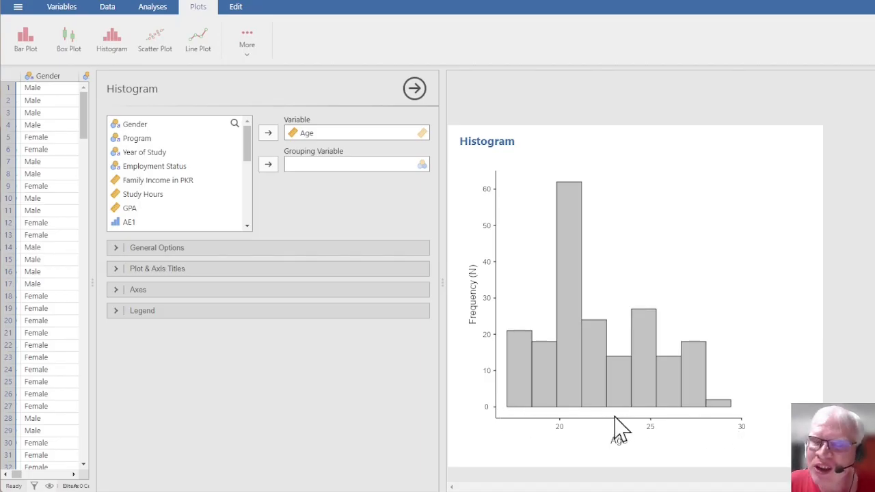
Replace Age with Study Hours as the histogram's variable, and clear the variable after viewing the plot.
left_click(328, 141)
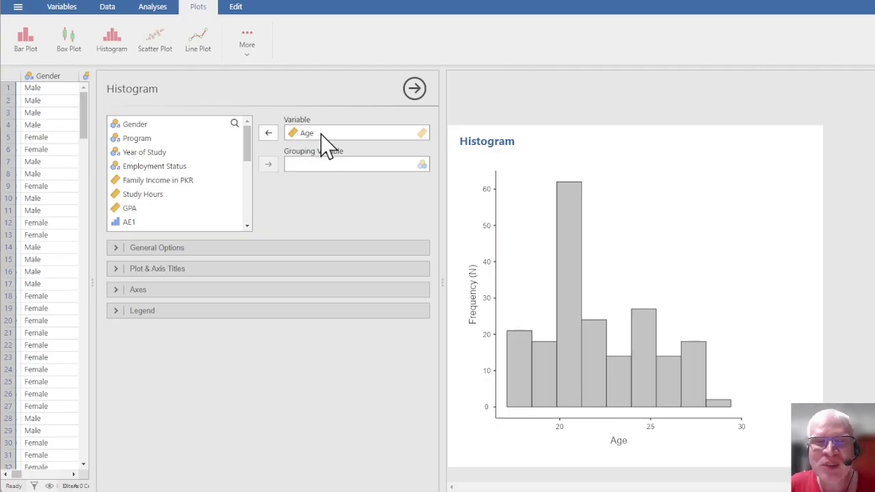
left_click_drag(324, 141, 171, 195)
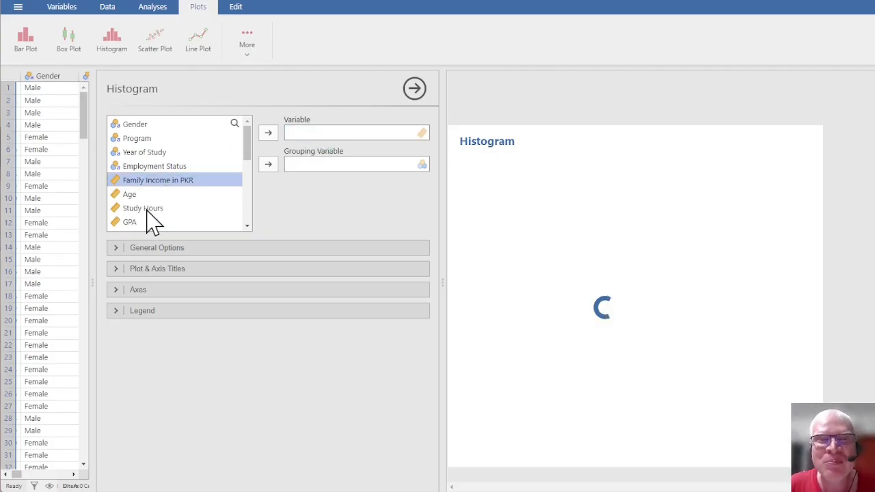
left_click(157, 211)
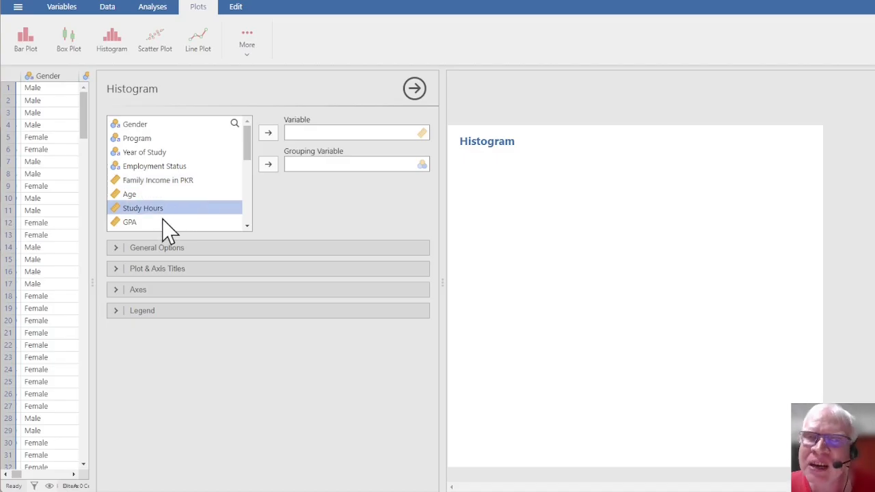
left_click_drag(182, 209, 322, 135)
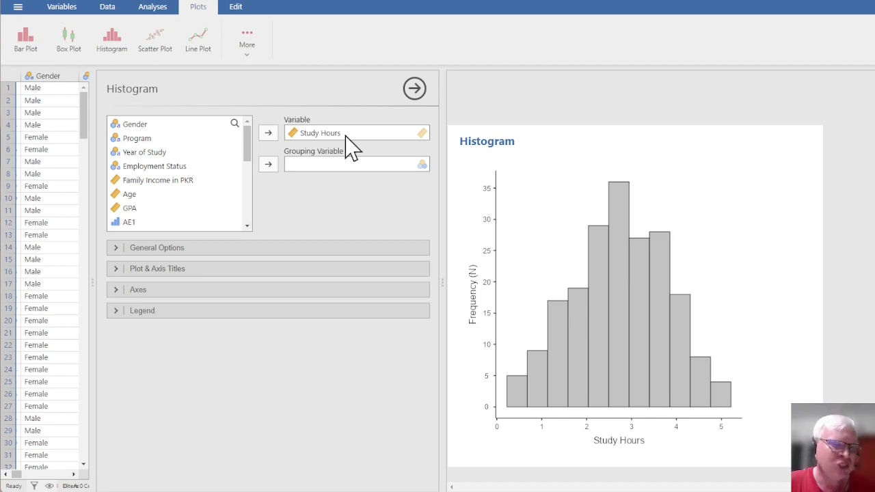
left_click_drag(319, 136, 153, 198)
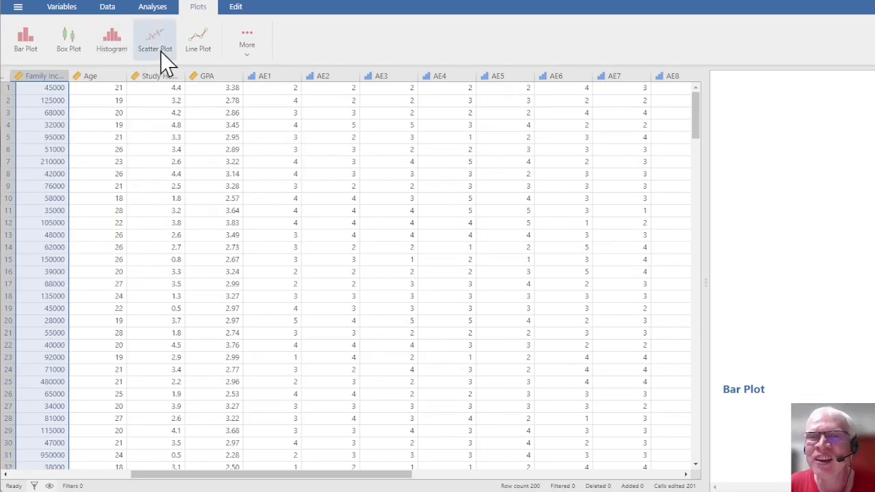
Create a box plot of GPA and widen the results area to show the whole plot.
left_click(68, 41)
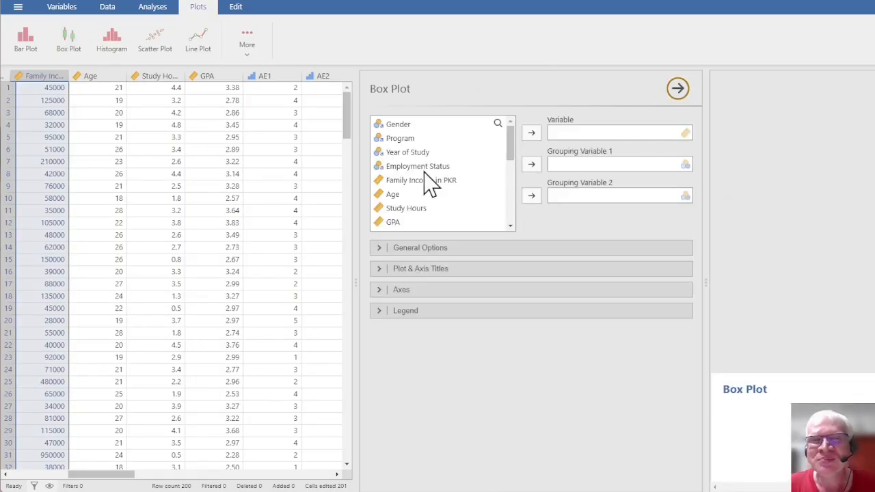
left_click(418, 223)
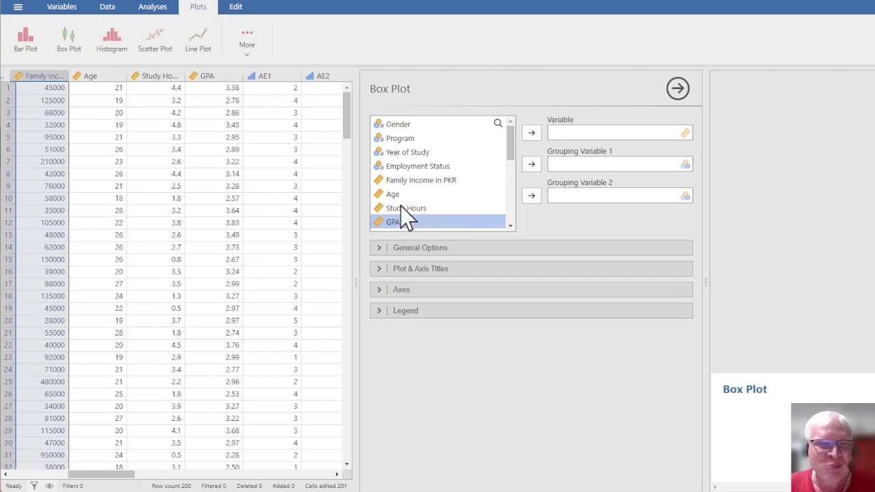
left_click(532, 133)
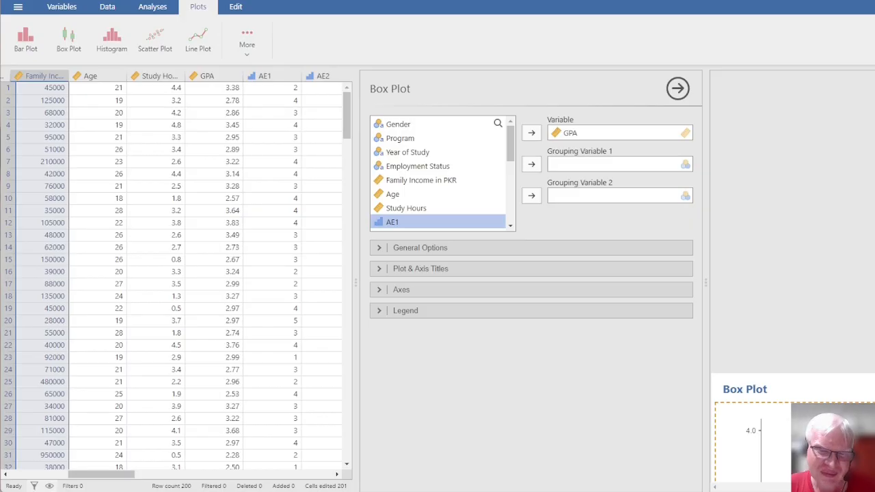
left_click_drag(706, 283, 452, 282)
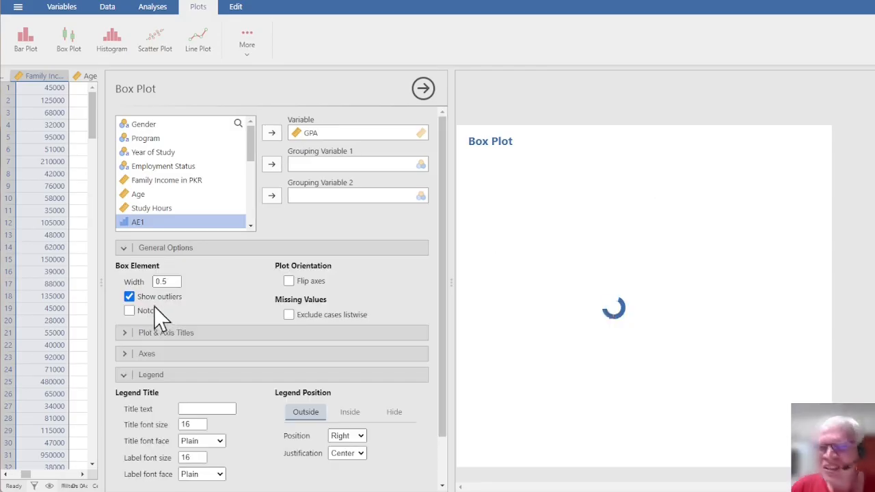
Expand the box plot's general options and hide the outliers, leaving the box without a notch.
left_click(166, 248)
left_click(156, 311)
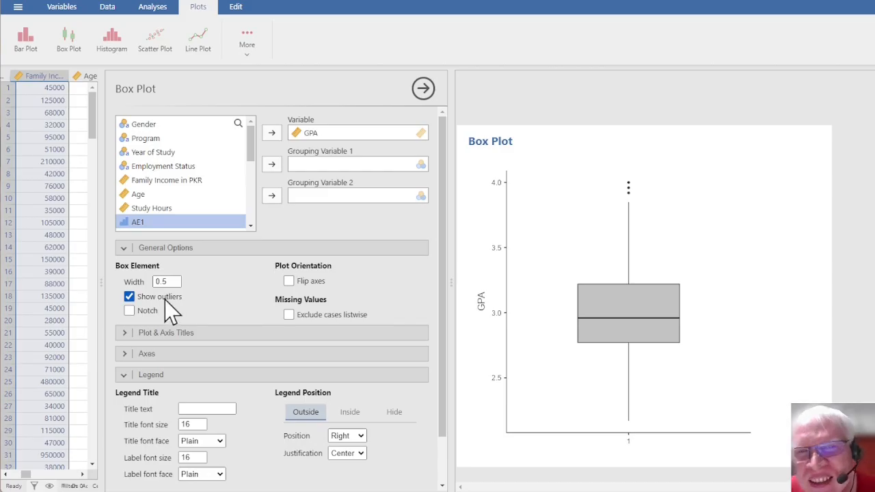
left_click(169, 300)
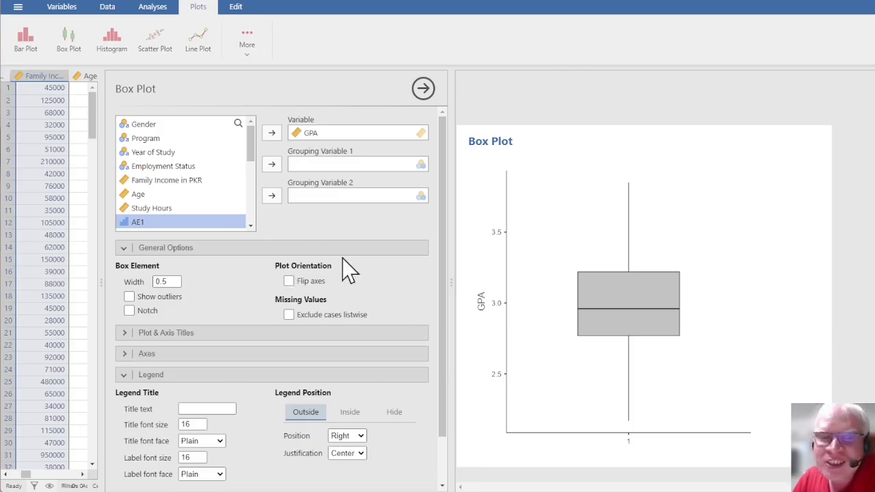
Flip the axes of the GPA box plot and set the box width to 0.25.
left_click(319, 283)
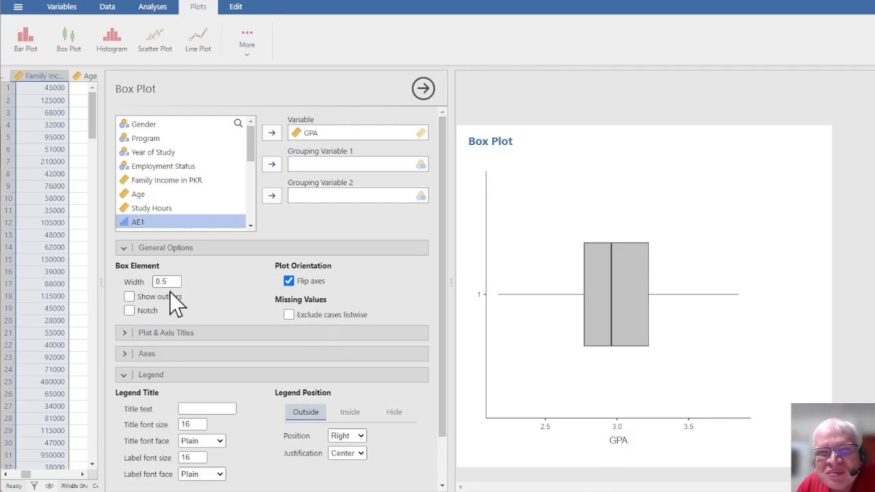
mouse_move(173, 282)
left_mouse_down()
mouse_move(152, 283)
mouse_move(177, 281)
left_mouse_up()
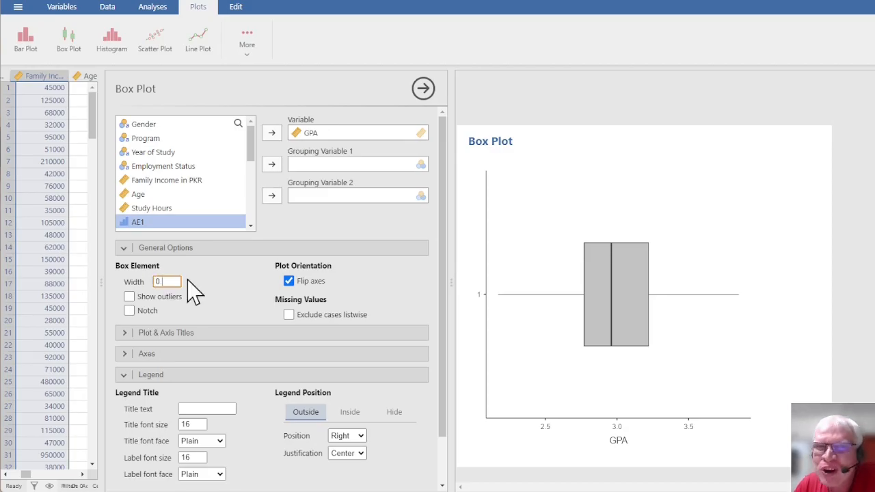
key("Return")
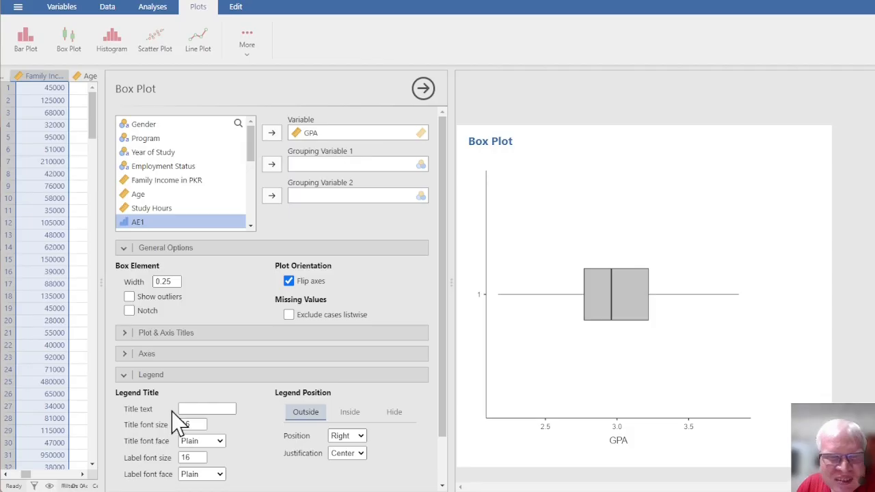
Expand the plot and axis title options and set the font face of the plot title and X-axis title to Bold.
left_click(162, 339)
left_click_drag(441, 329, 432, 419)
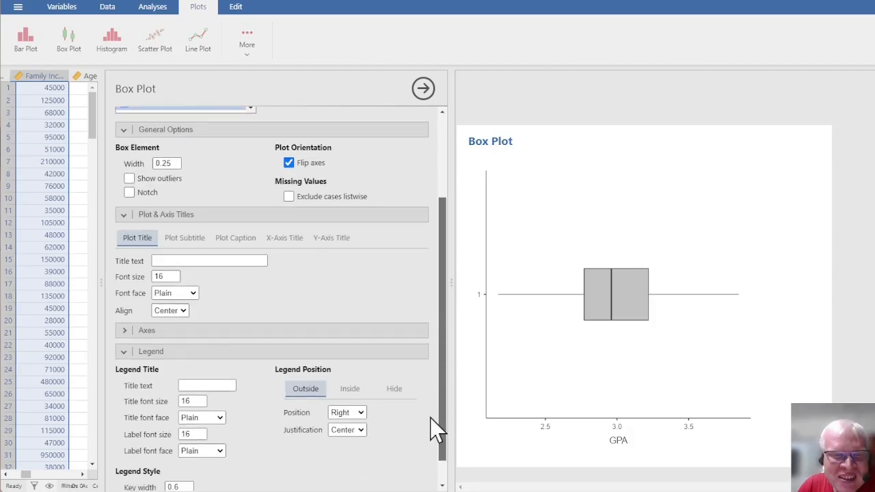
left_click(181, 307)
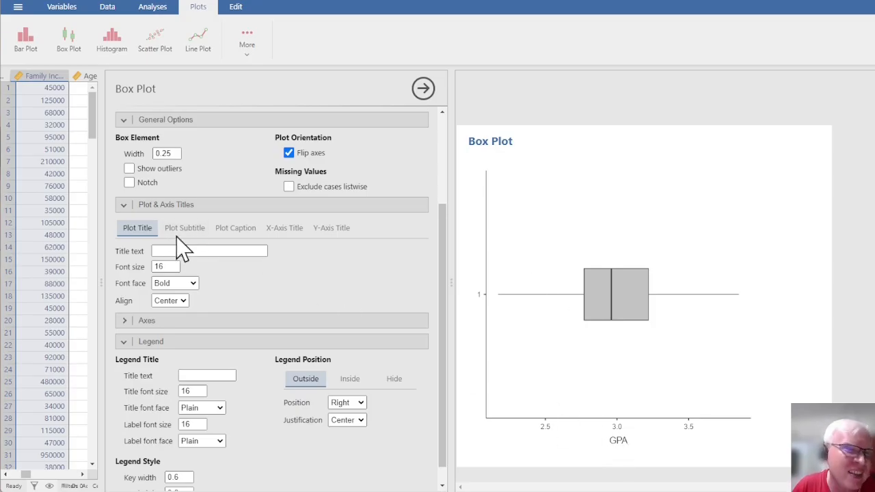
left_click(281, 231)
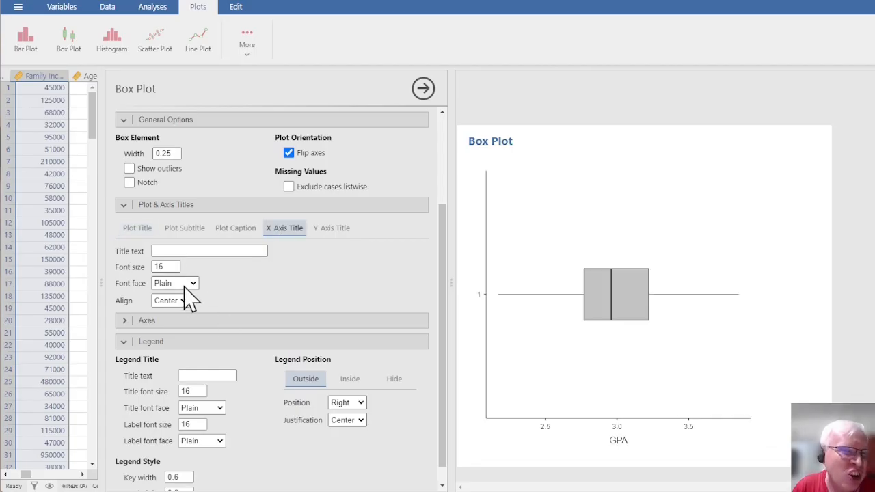
left_click(181, 307)
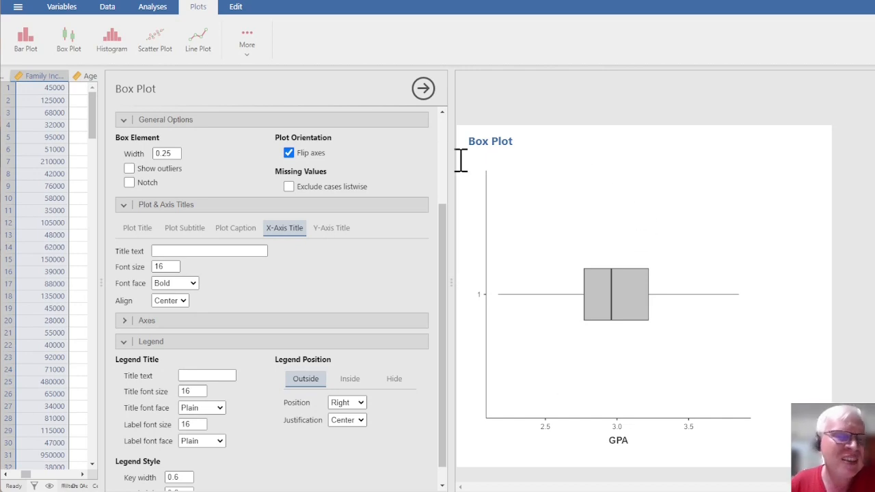
Replace GPA with Family Income in PKR as the box plot's variable, view it with outliers shown, and hide the outliers.
left_click_drag(441, 294, 455, 172)
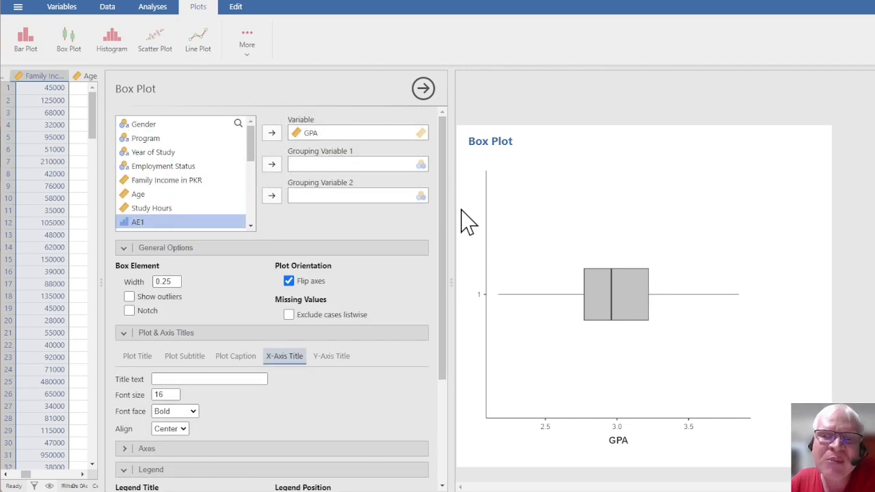
left_click(326, 134)
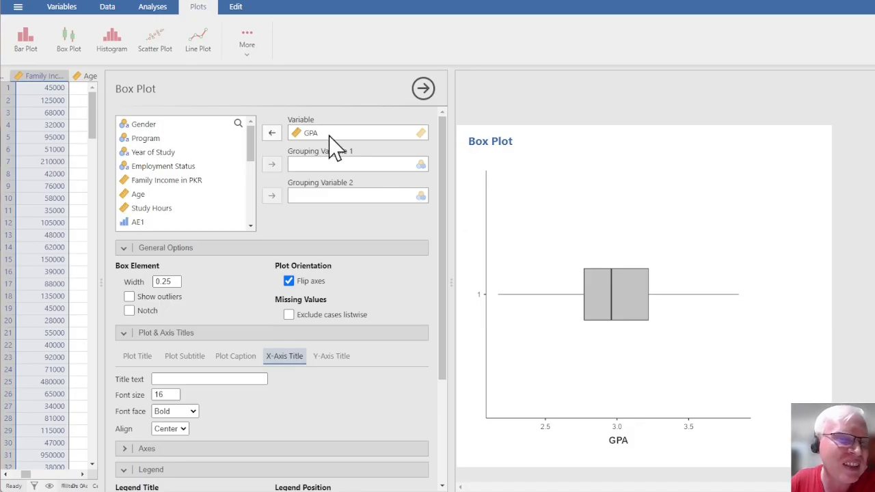
mouse_move(331, 145)
left_mouse_down()
mouse_move(225, 164)
mouse_move(176, 196)
mouse_move(293, 166)
mouse_move(333, 139)
left_mouse_up()
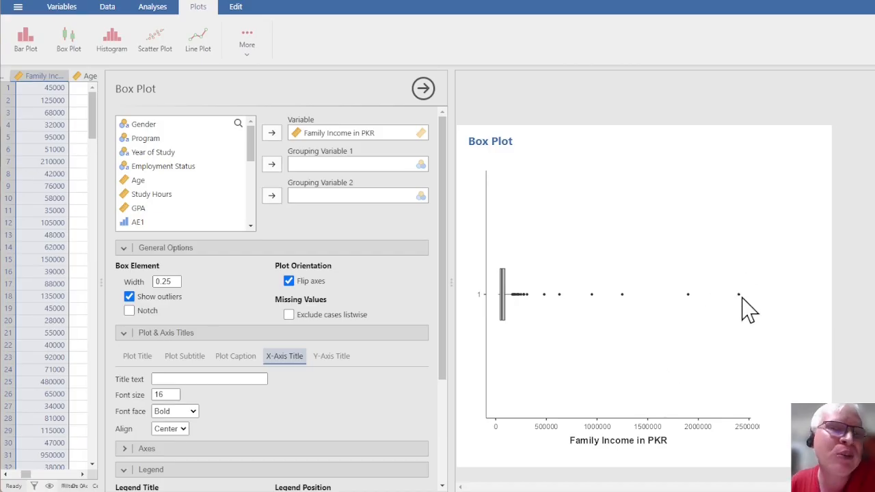
left_click(153, 300)
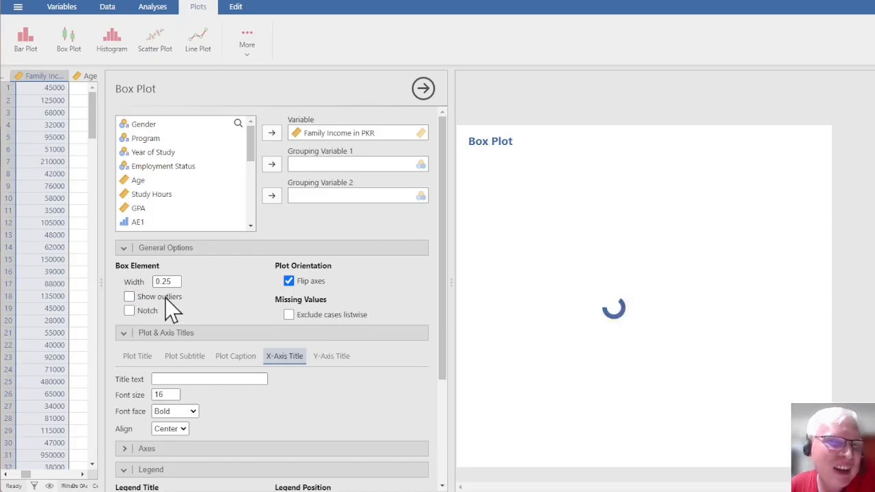